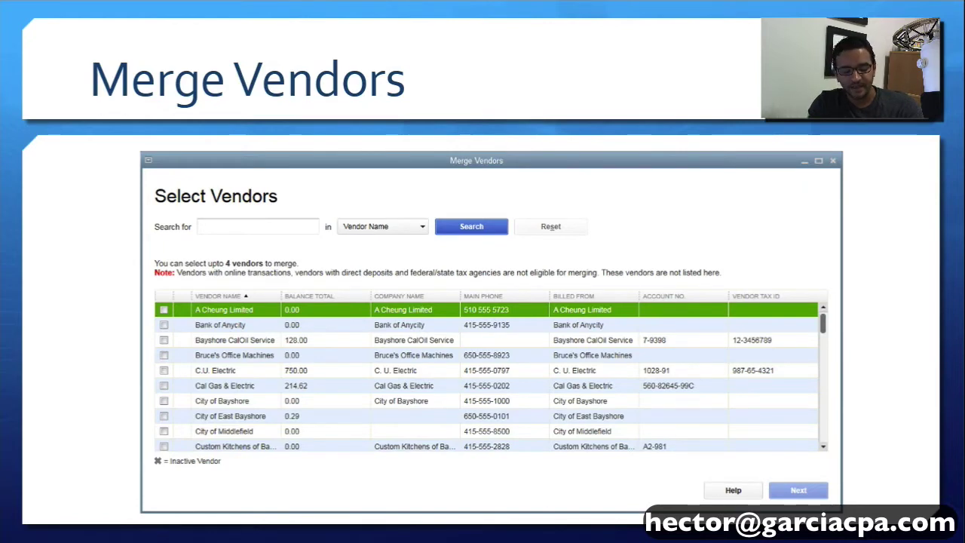
Switch to QuickBooks and open the Merge Vendors tool among the Client Data Review tools
key(alt+Tab)
key(alt+Tab)
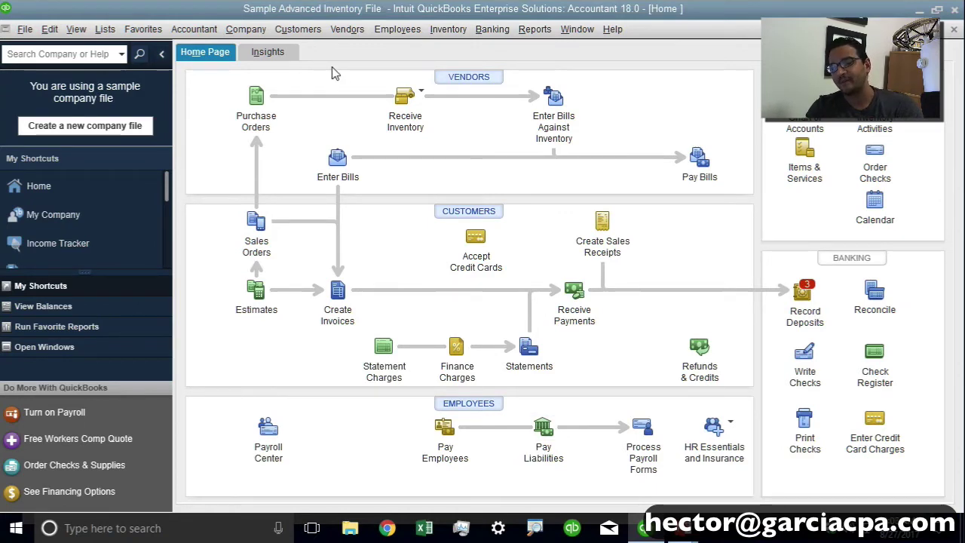
click(197, 30)
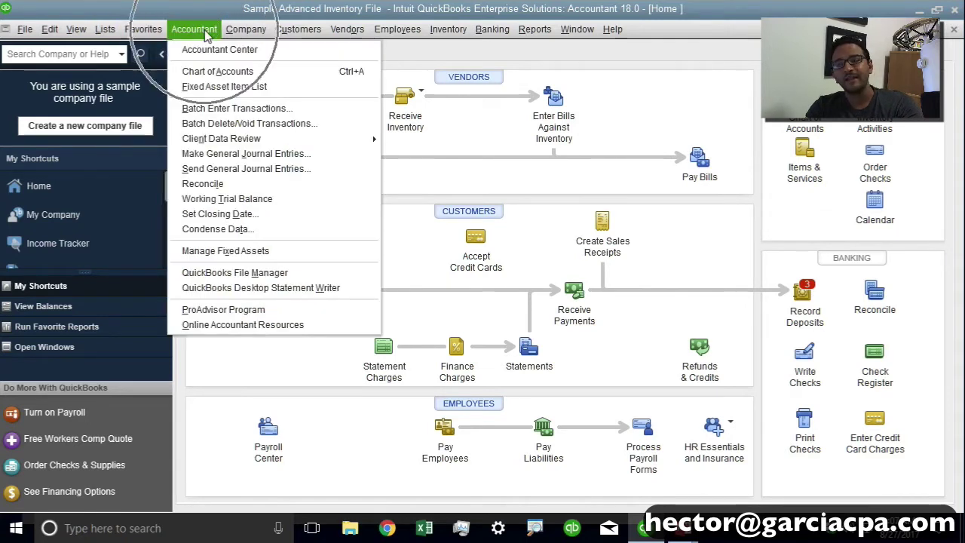
click(237, 137)
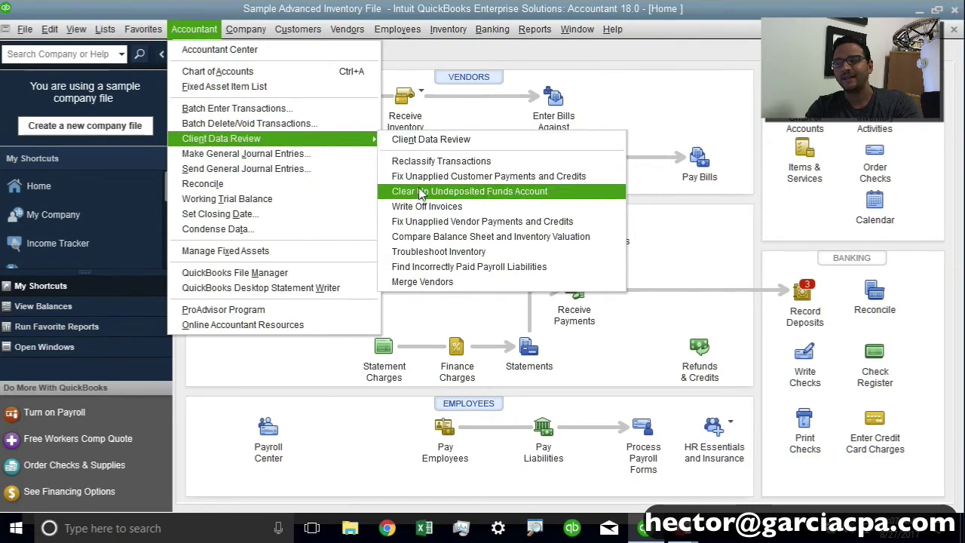
click(422, 282)
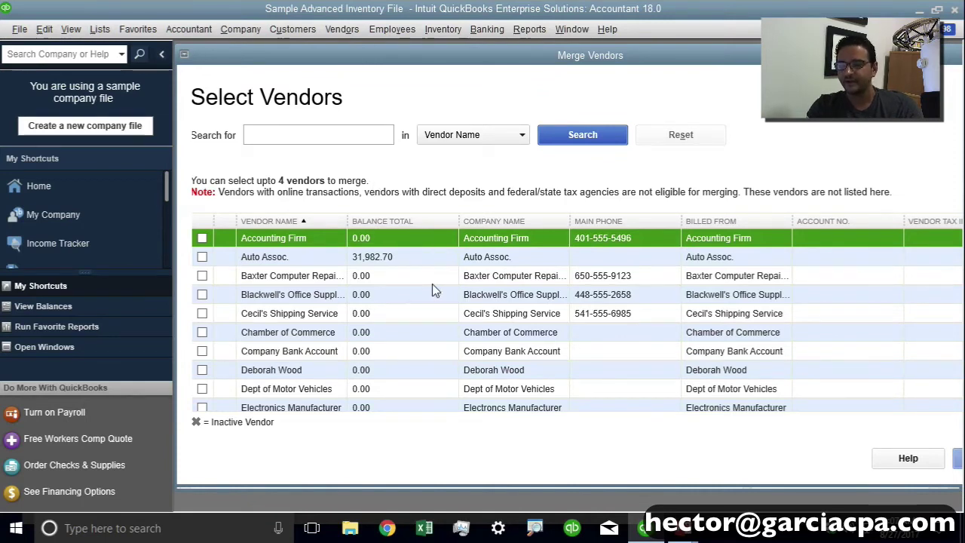
Select Frank Fastener Corp and Fran's Fasteners as the vendors to merge, and continue to the master vendor selection
click(309, 275)
key(Down)
key(Down)
key(Down)
key(Down)
key(Down)
key(Down)
key(Down)
key(Down)
key(Down)
key(Down)
key(Down)
key(Down)
key(Down)
key(Down)
key(Down)
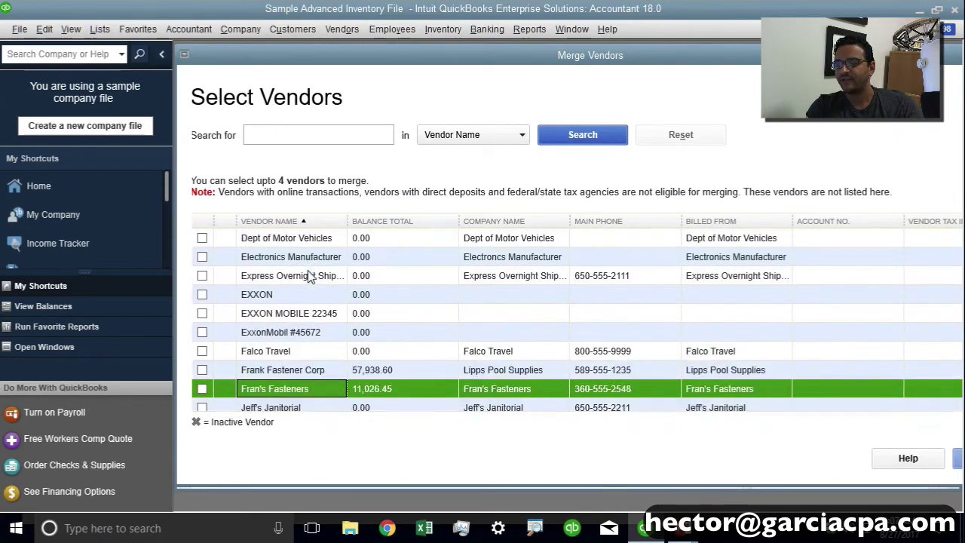
key(Down)
key(Up)
key(Up)
key(Up)
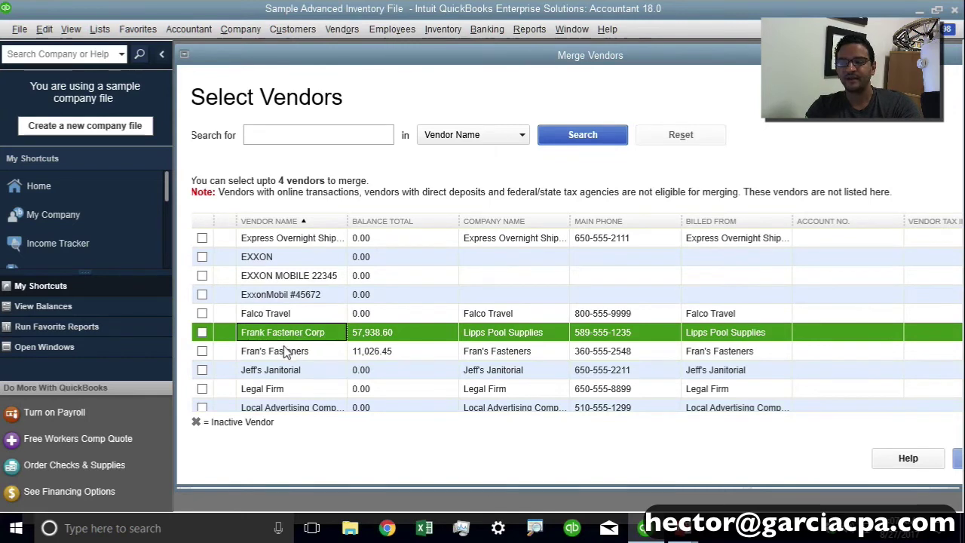
click(203, 332)
click(202, 351)
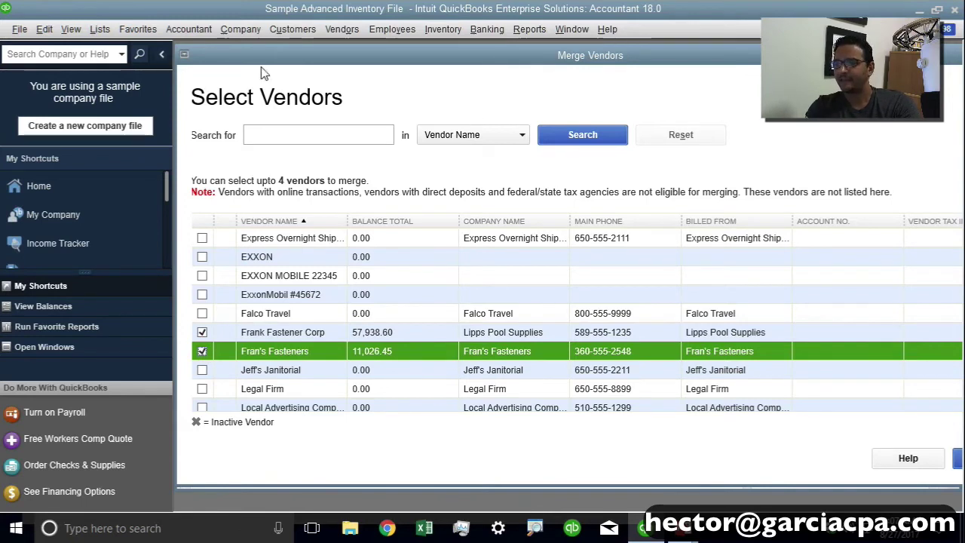
click(161, 58)
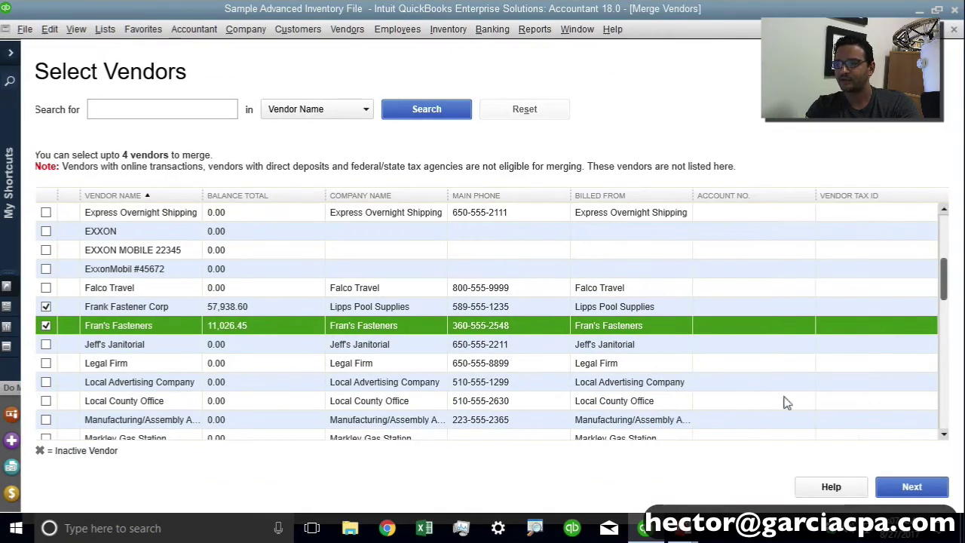
click(921, 491)
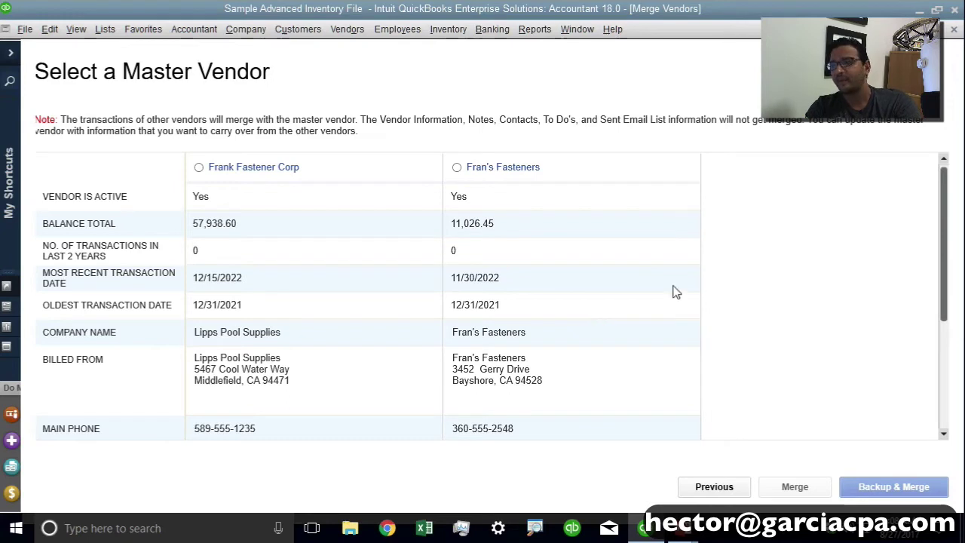
Compare the details of both vendors and choose Fran's Fasteners as the master vendor
drag(943, 229, 944, 260)
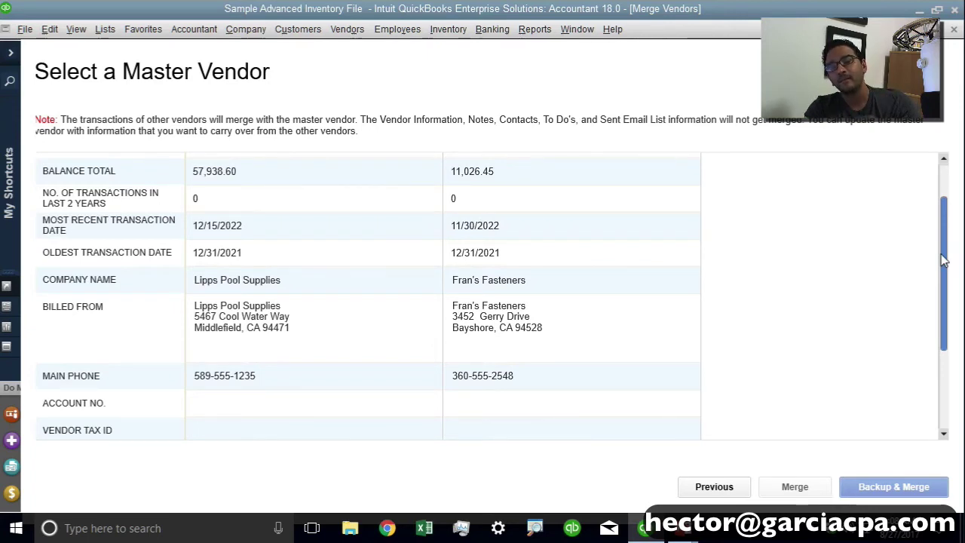
drag(944, 260, 944, 263)
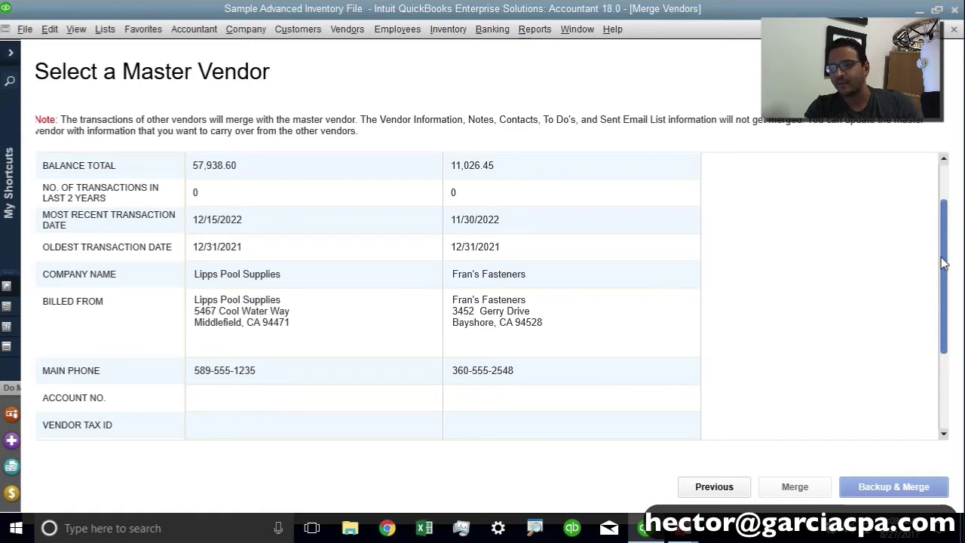
drag(944, 263, 943, 405)
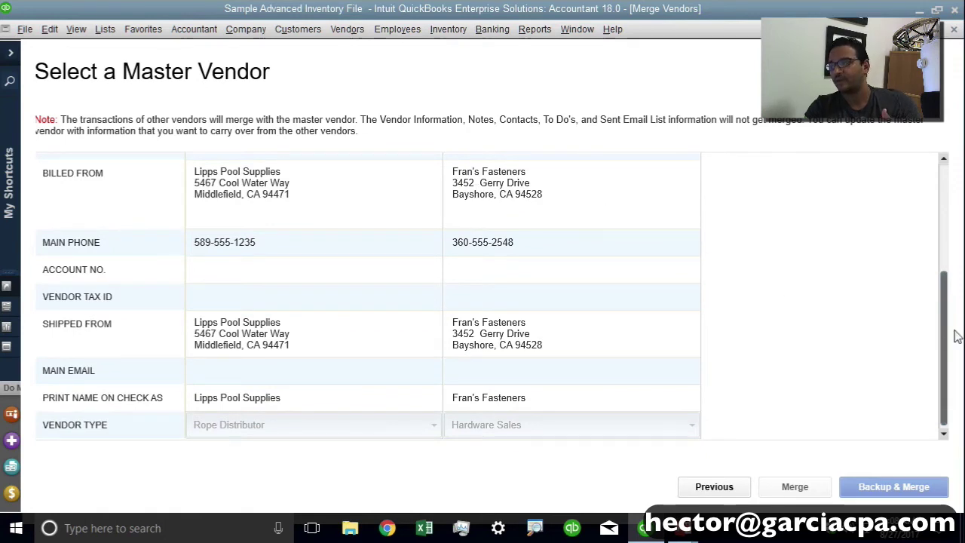
drag(947, 335, 935, 142)
click(199, 167)
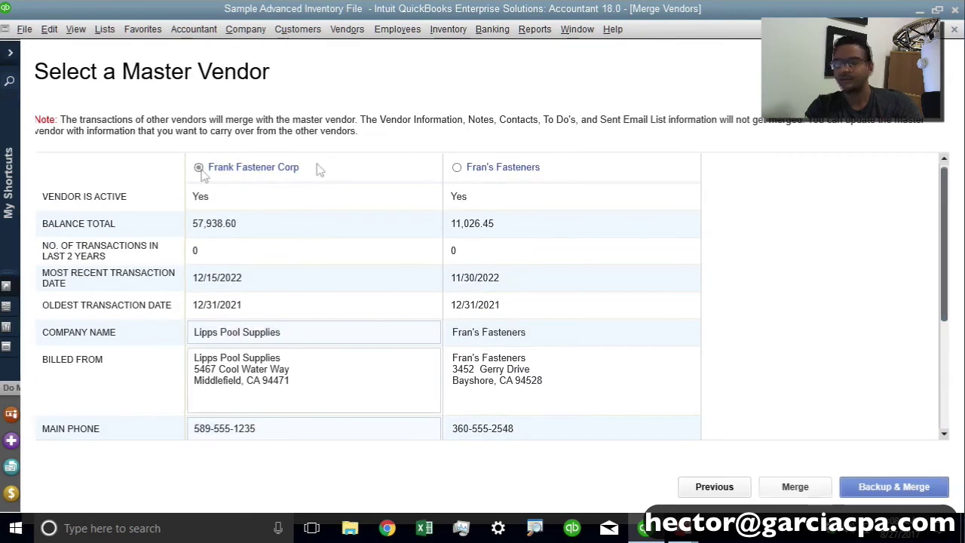
click(456, 167)
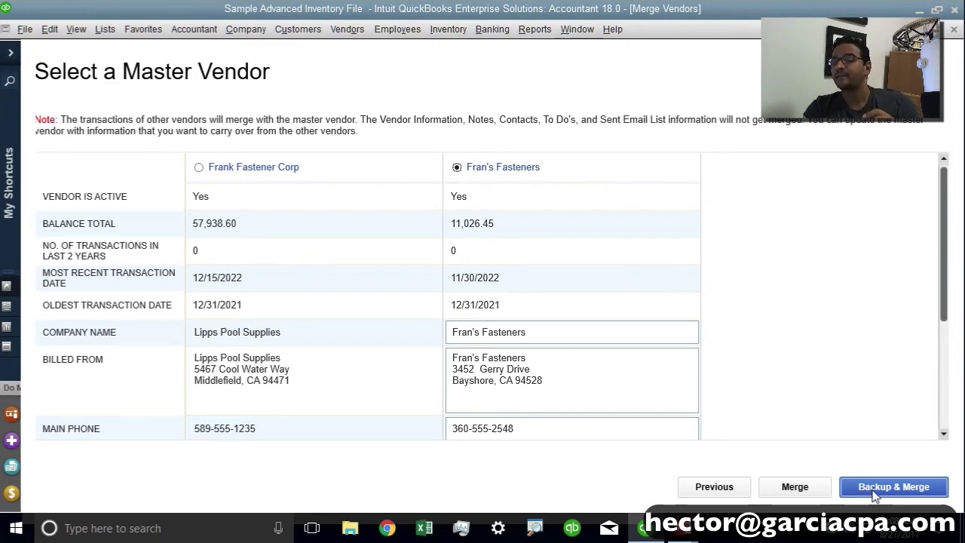
Merge Frank Fastener Corp into Fran's Fasteners without a backup, accepting the confirmations, and return to the vendor list
click(795, 488)
click(552, 290)
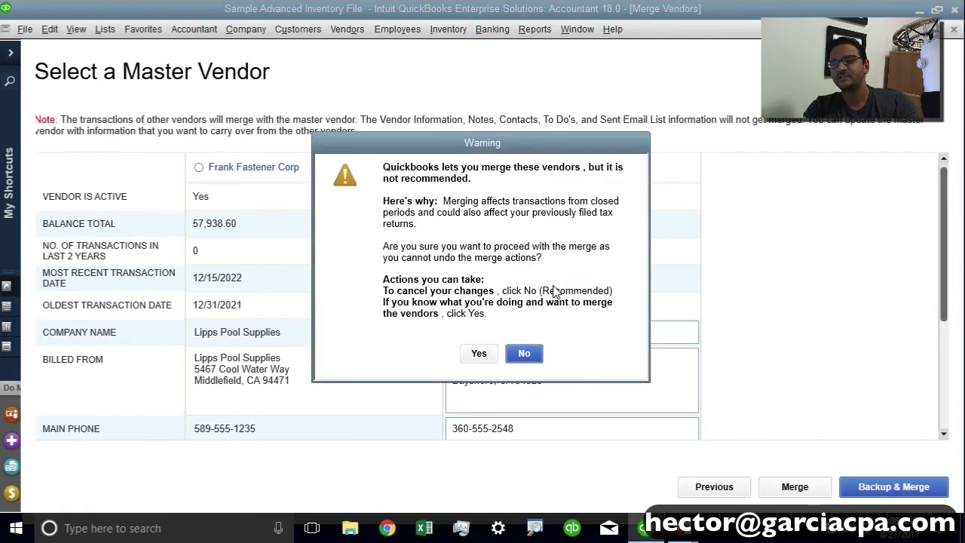
click(479, 354)
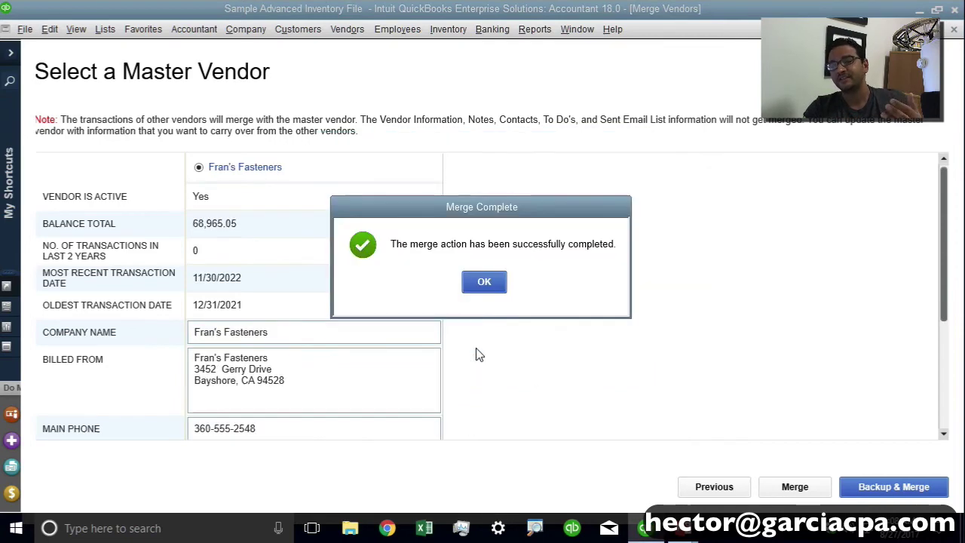
click(493, 289)
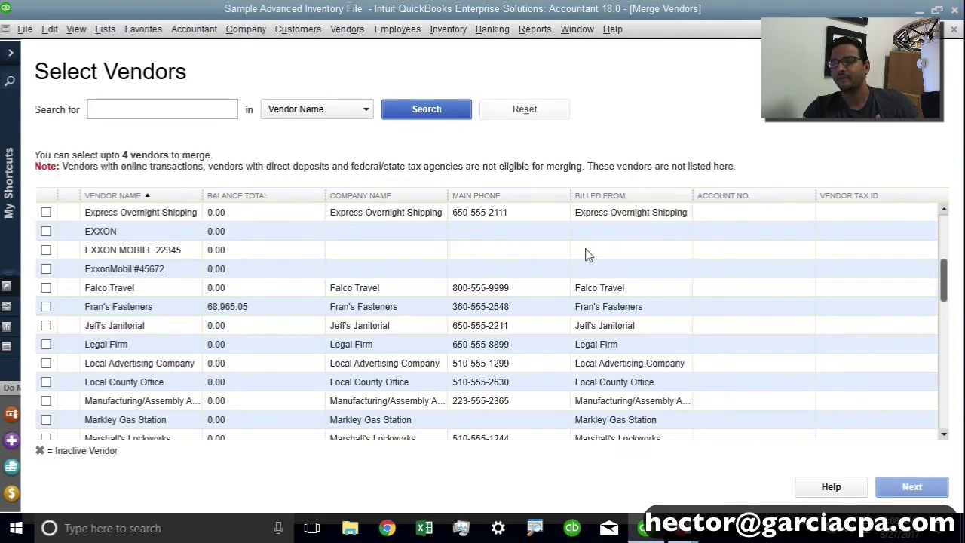
Filter the vendor list by searching vendor names for "exxon"
click(106, 111)
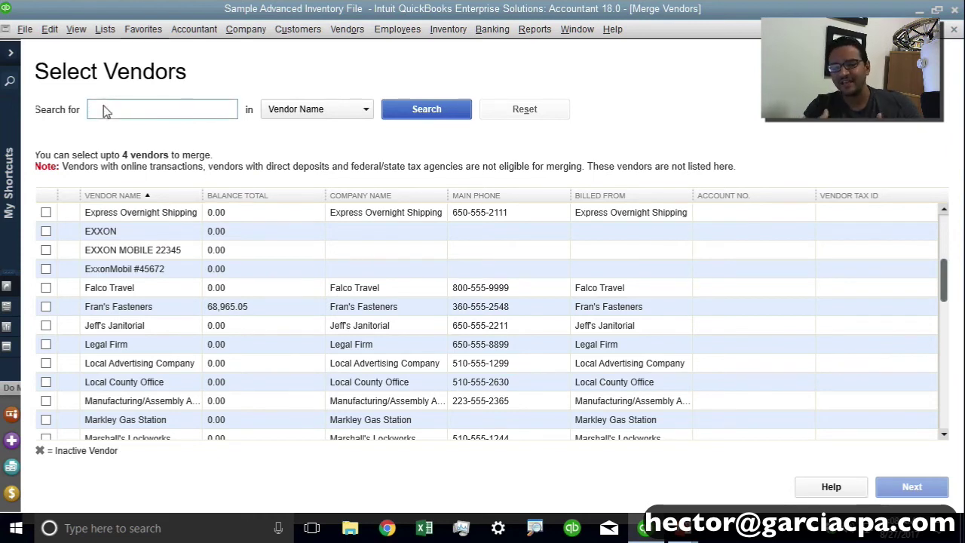
text(exxon)
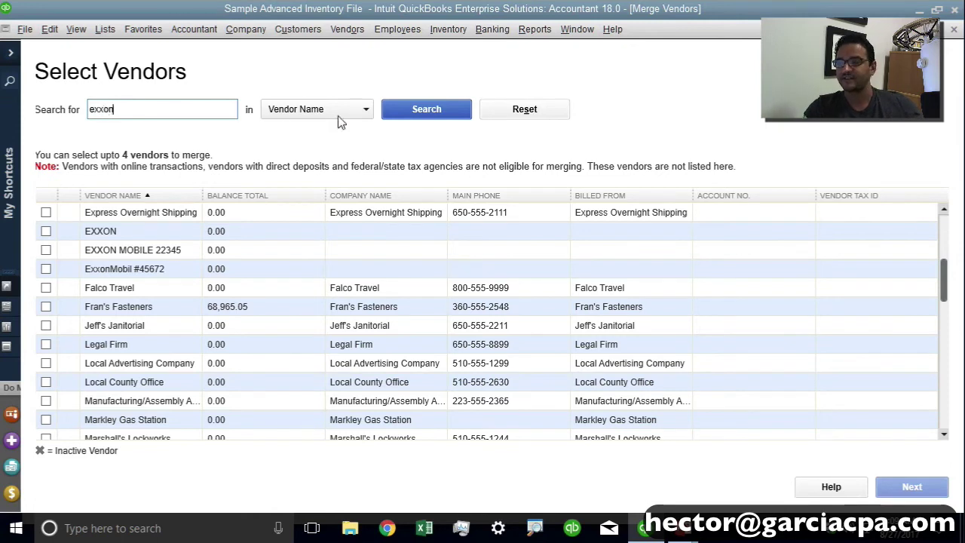
click(431, 118)
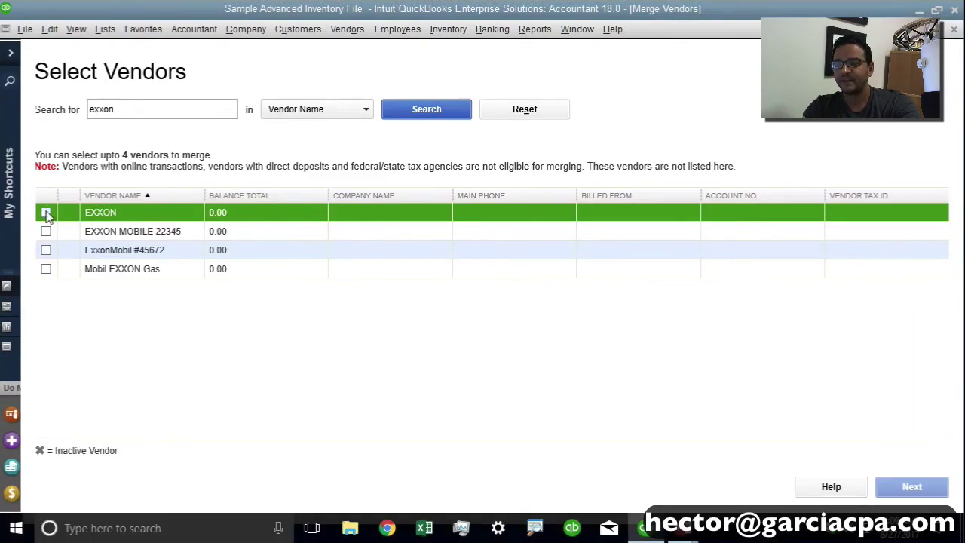
Select EXXON, EXXON MOBILE 22345, ExxonMobil #45672 and Mobil EXXON Gas for merging, and continue to the master vendor selection
click(31, 183)
click(46, 231)
click(46, 250)
click(46, 268)
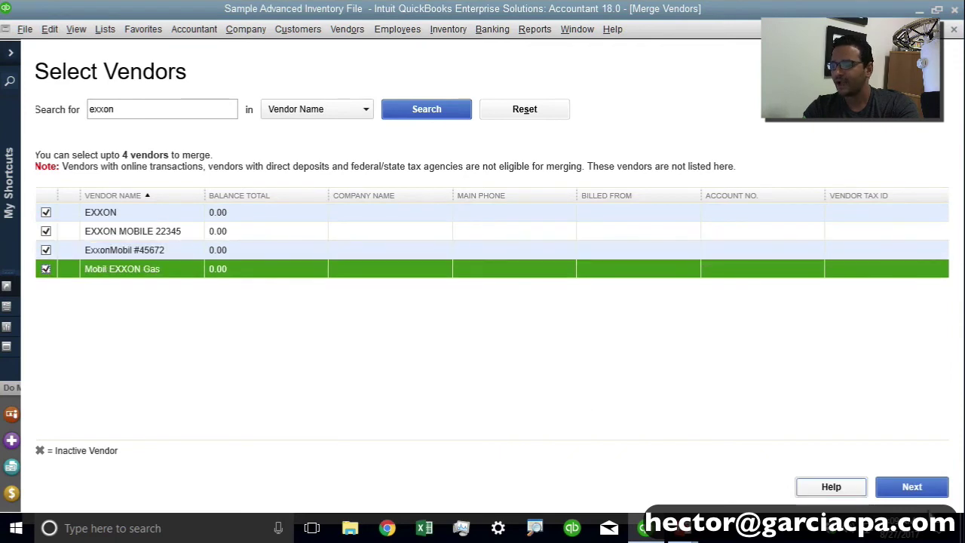
click(928, 494)
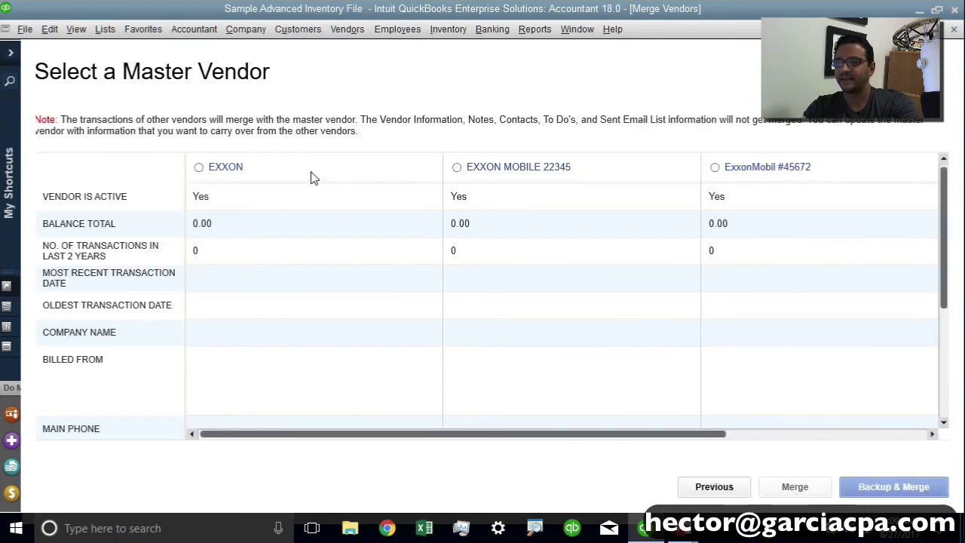
Choose EXXON as the master vendor, merge the other three vendors into it without a backup, and return to the vendor list
click(199, 167)
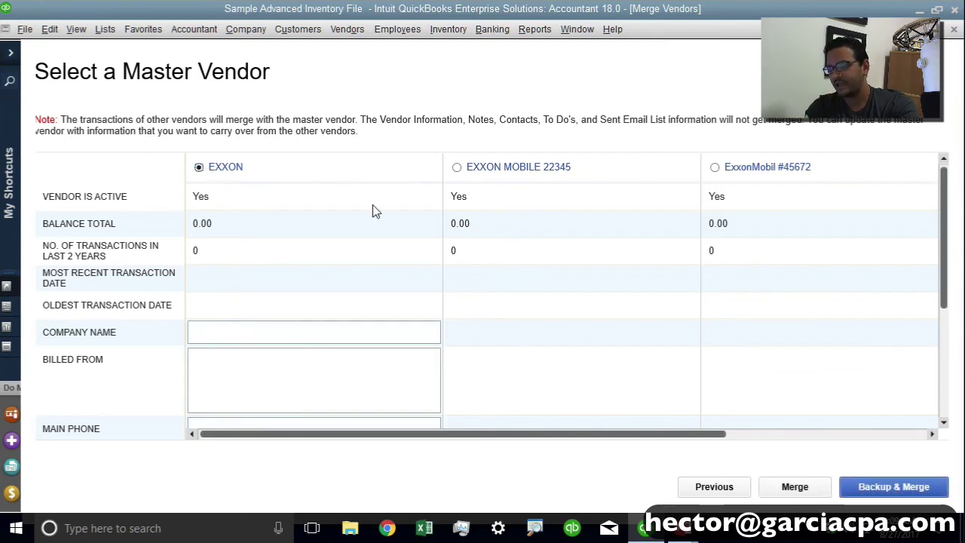
click(801, 494)
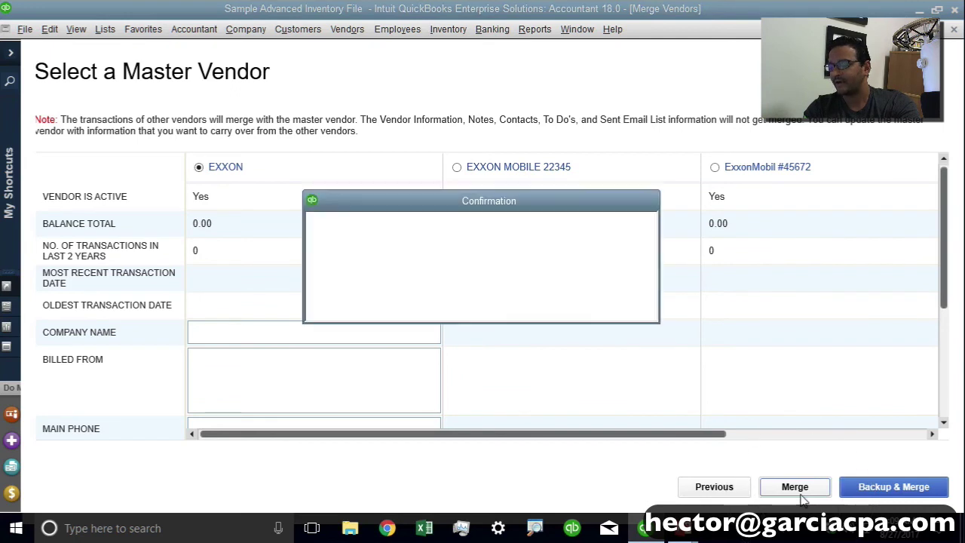
click(544, 291)
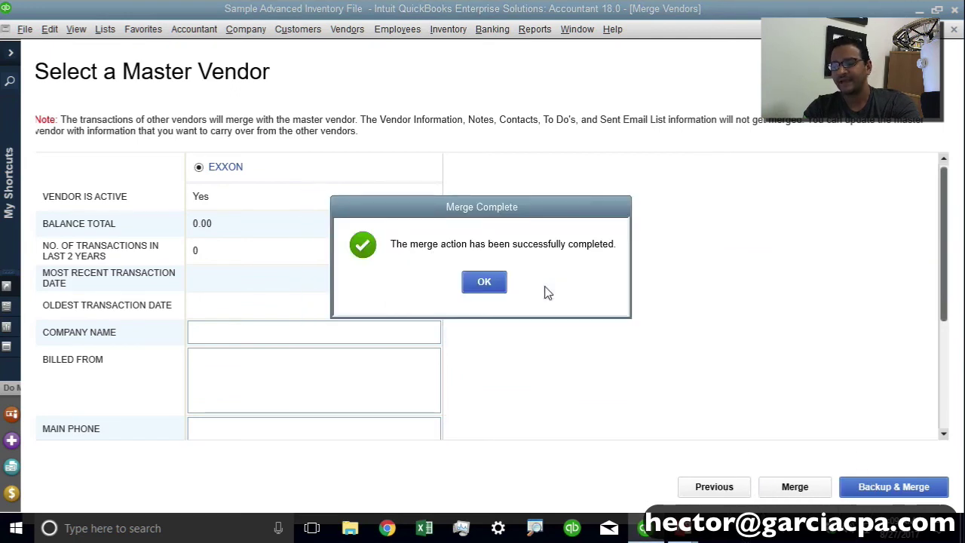
click(494, 285)
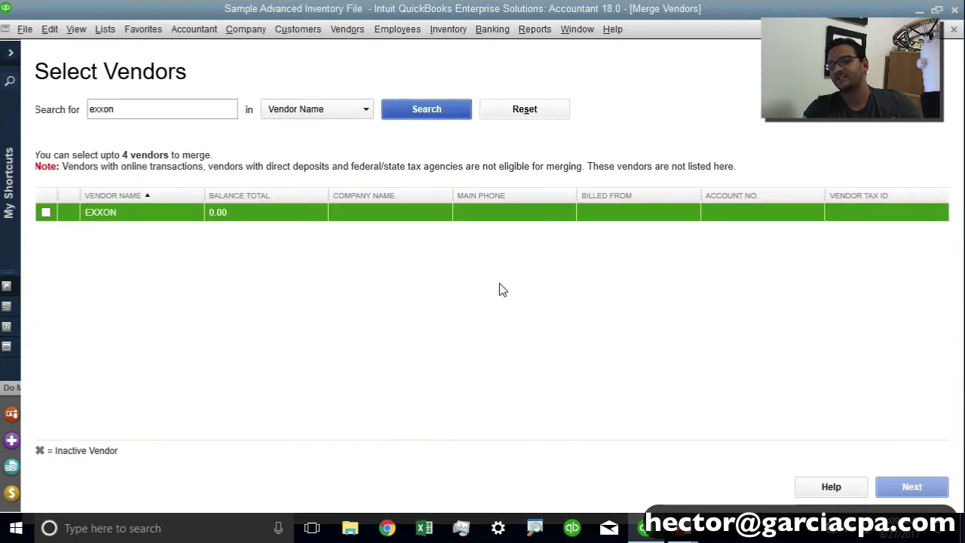